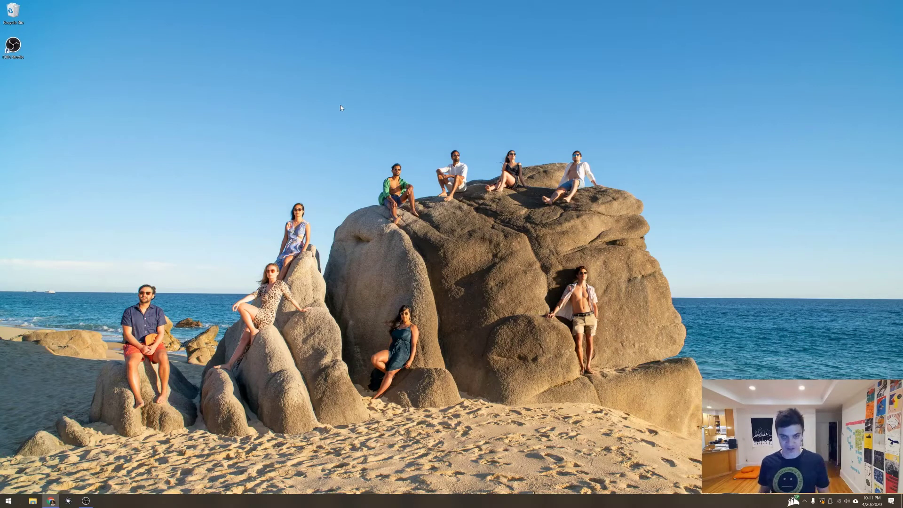
Step: Search the Windows Start menu for 'lightroom' and launch Adobe Lightroom Classic
key(super)
text(lightom)
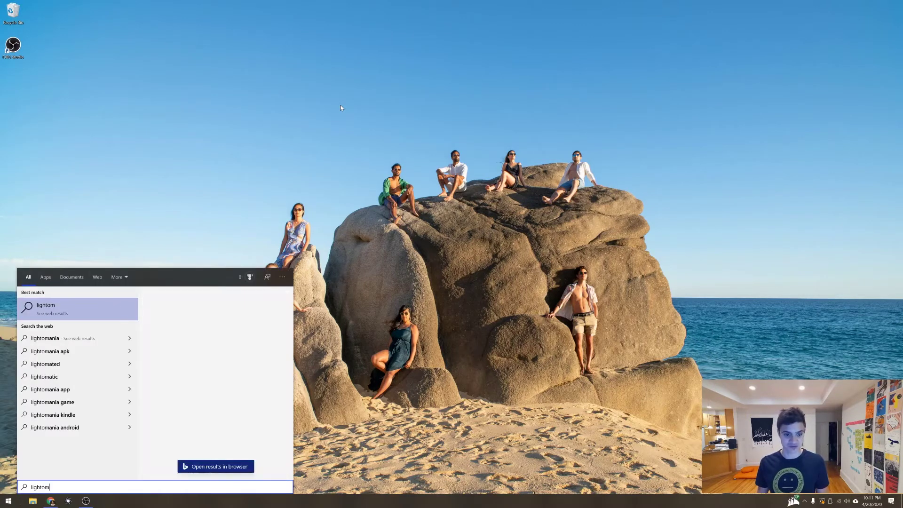
key(BackSpace)
key(BackSpace)
text(roo)
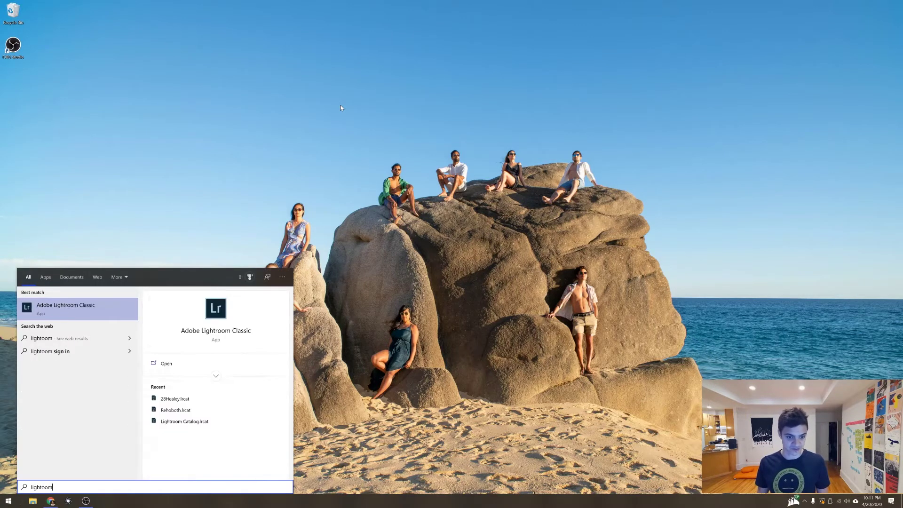
key(Return)
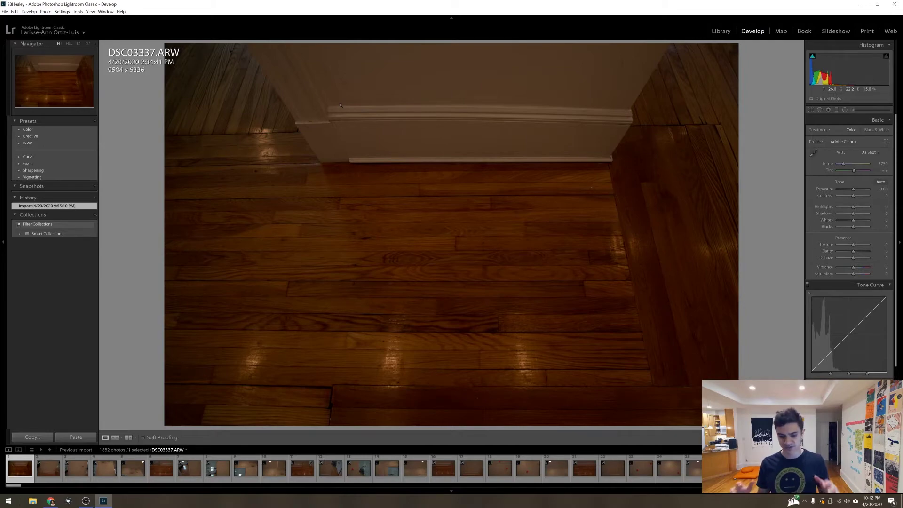
Step: Switch to the Library grid and scroll down to the wooden-floored living-room shots near photo 700
key(g)
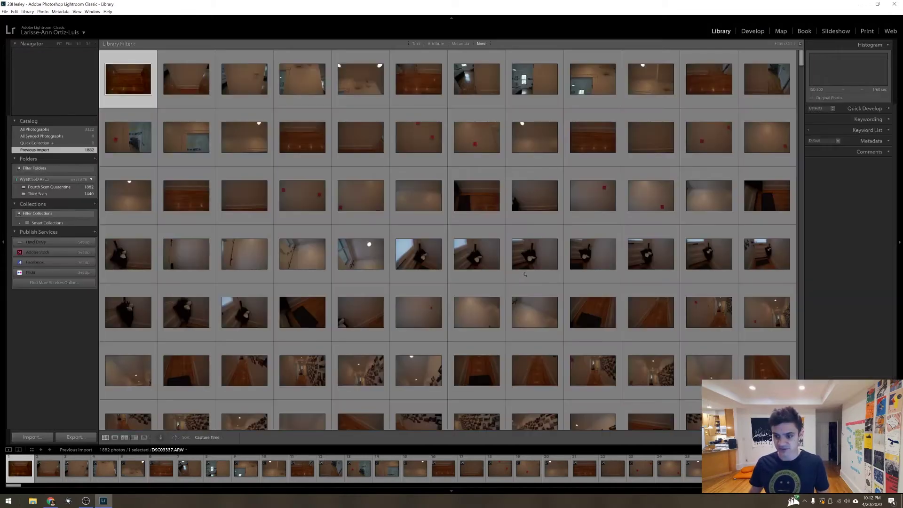
scroll(400, 280, down, 5)
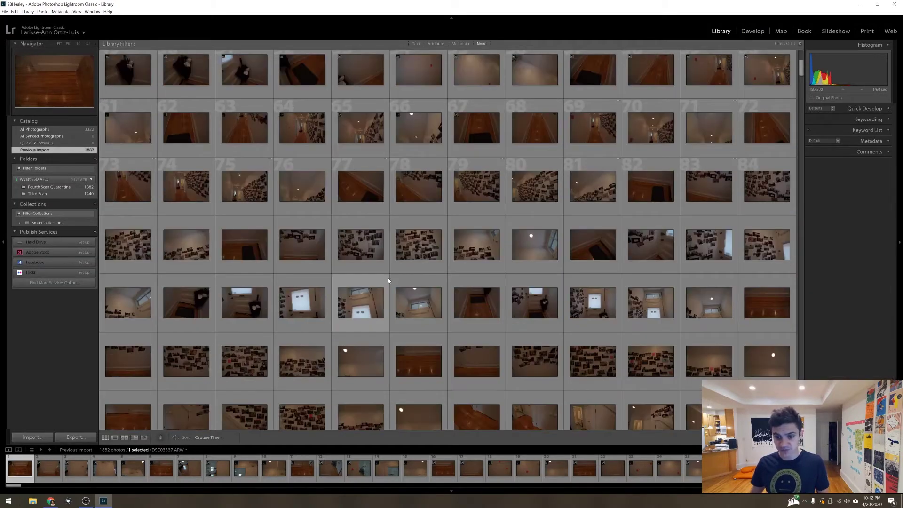
scroll(389, 279, down, 10)
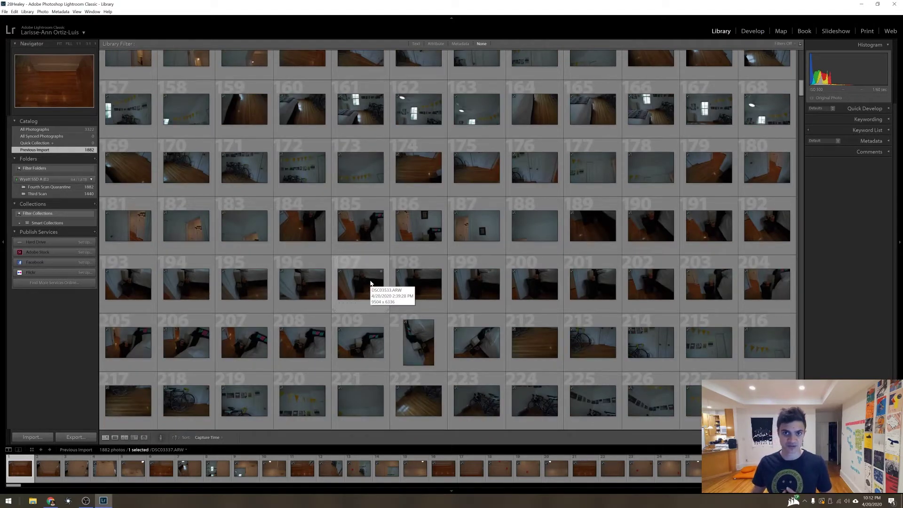
scroll(371, 283, down, 20)
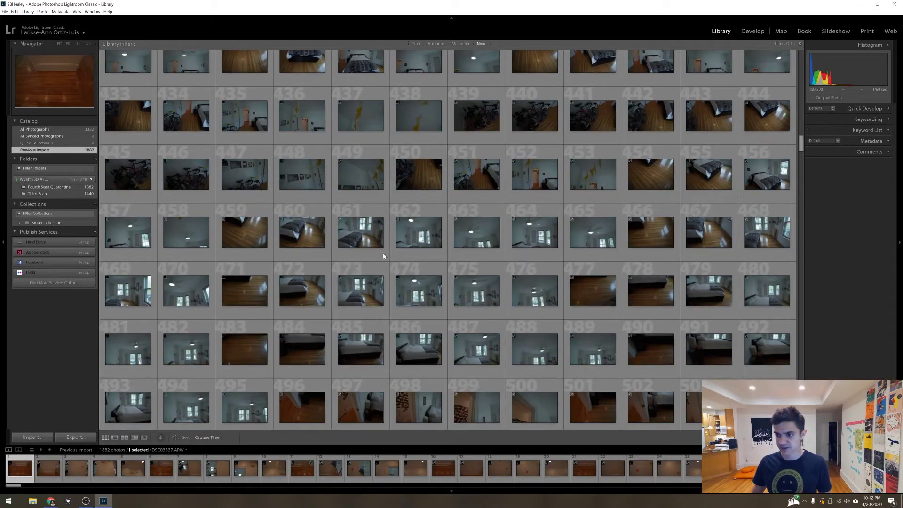
scroll(419, 197, down, 15)
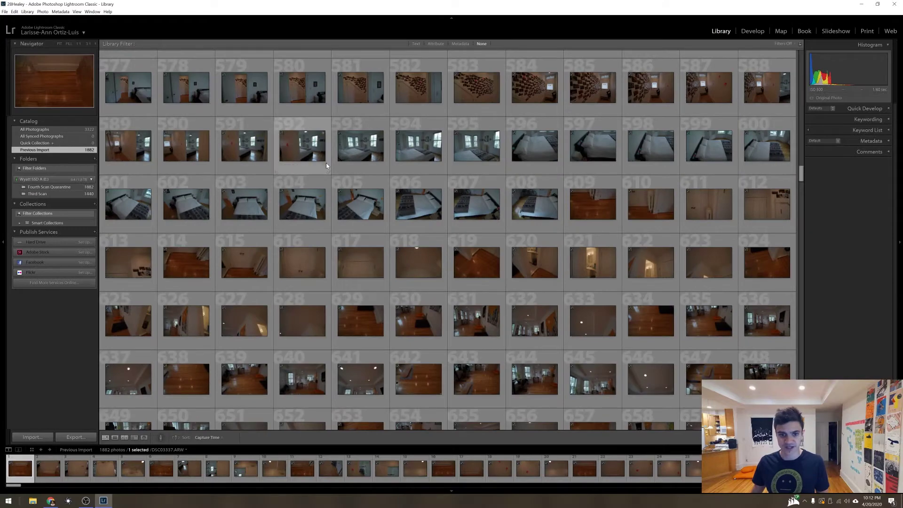
scroll(326, 163, down, 5)
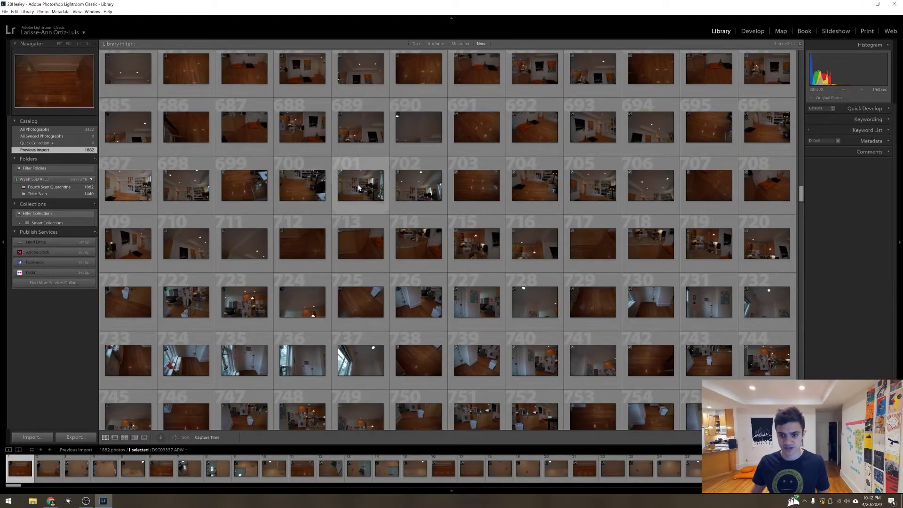
Step: Give DSC04037.ARW Shadows +100, Highlights -80 and Exposure +0.70, then return to the grid
double_click(359, 187)
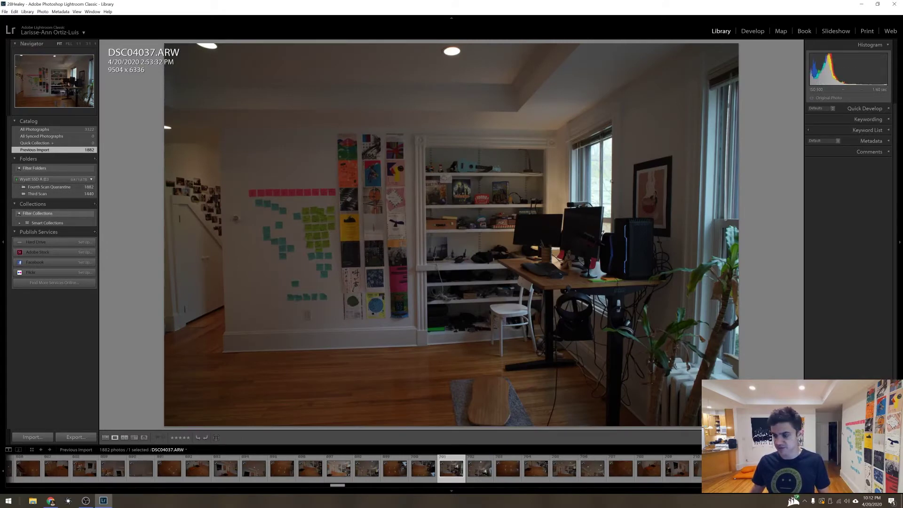
key(d)
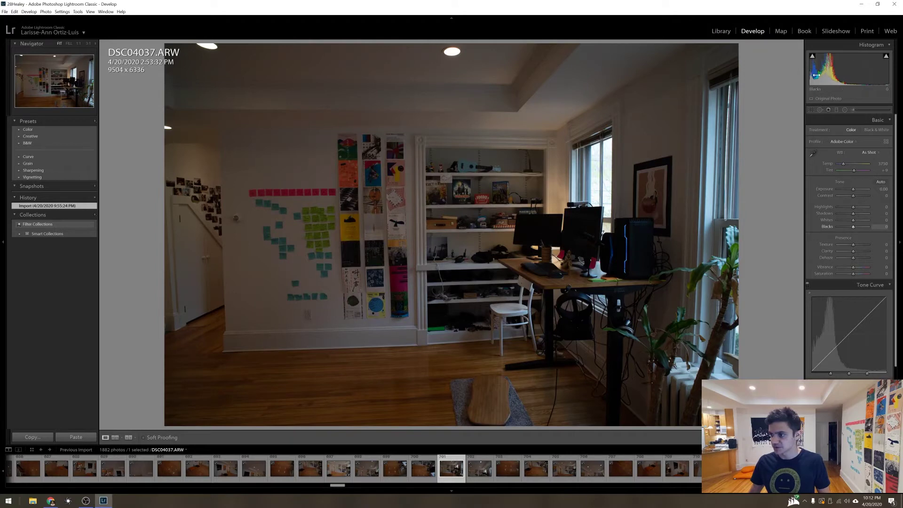
drag(853, 213, 869, 213)
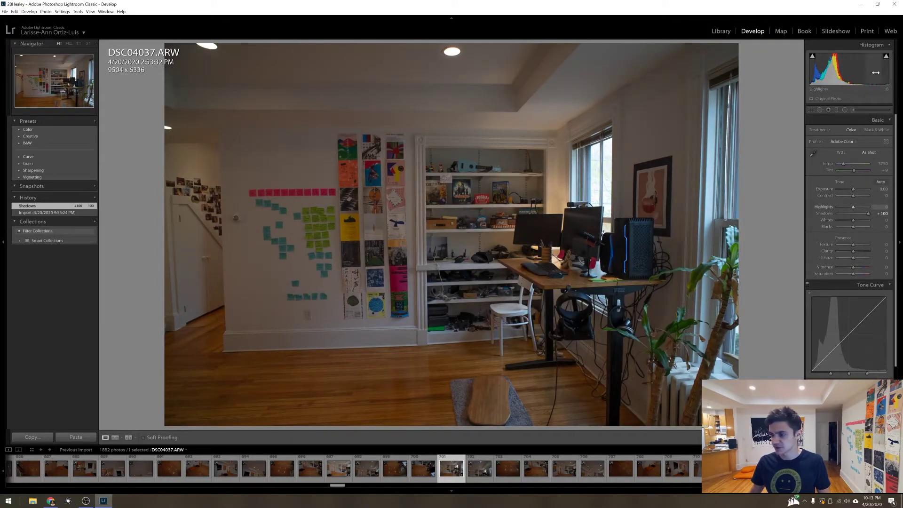
drag(876, 68, 857, 69)
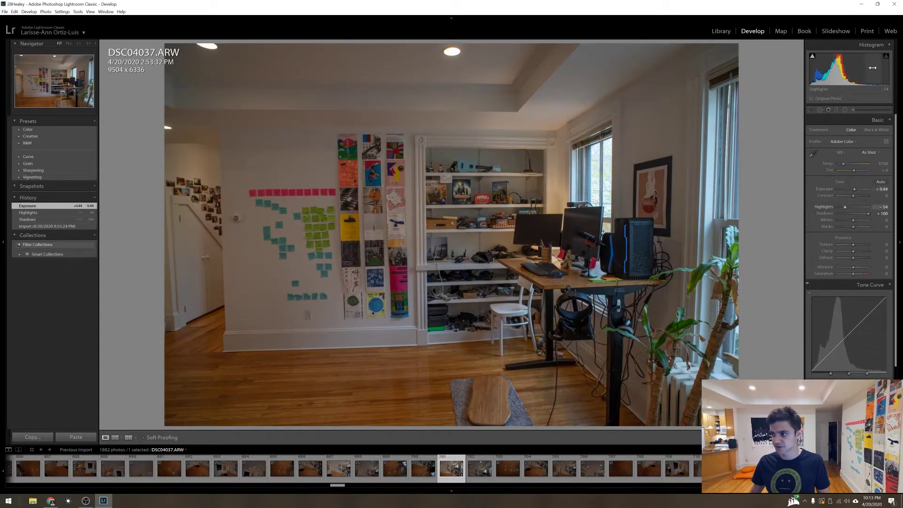
drag(872, 68, 850, 68)
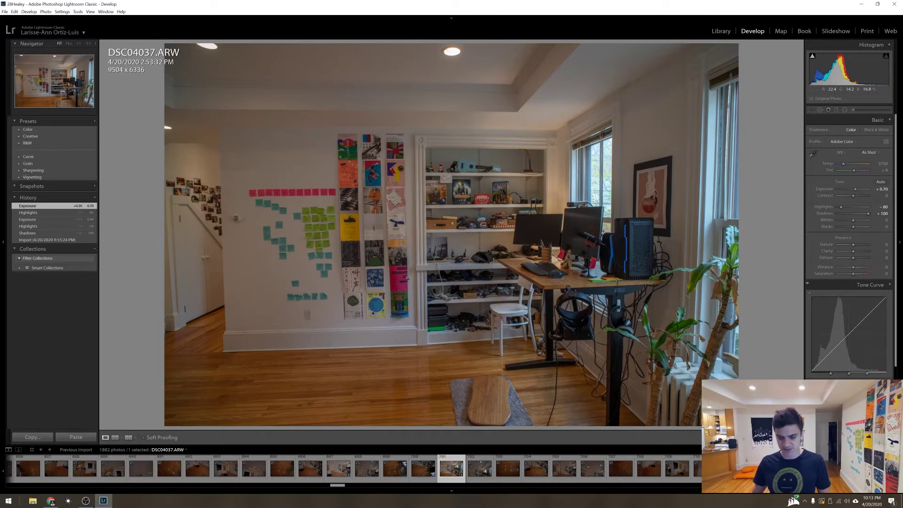
key(g)
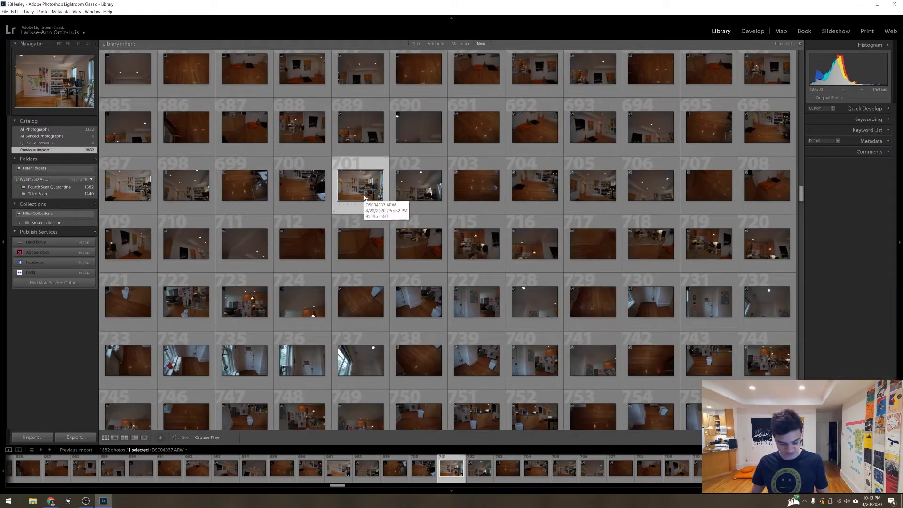
Step: Copy DSC04037.ARW's develop settings and scroll the grid to photos around 950–1030
key(ctrl+shift+c)
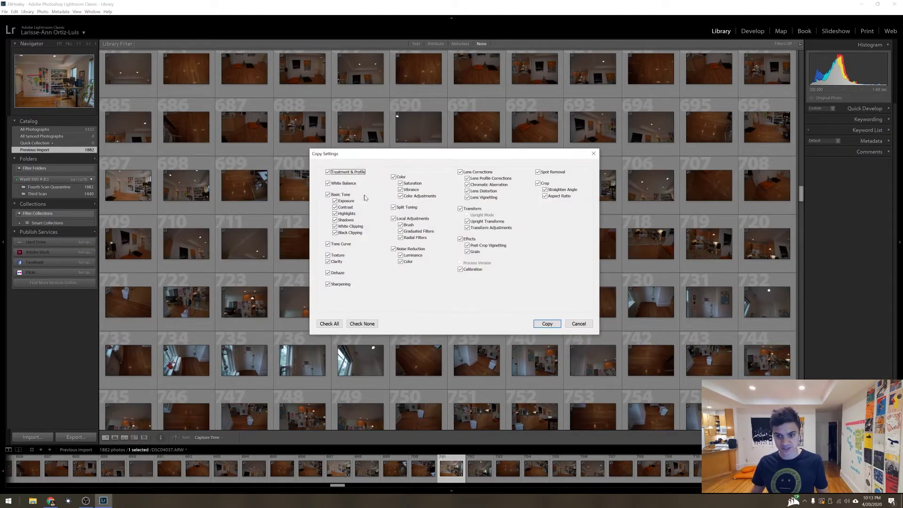
click(540, 323)
scroll(425, 292, down, 5)
scroll(425, 291, down, 5)
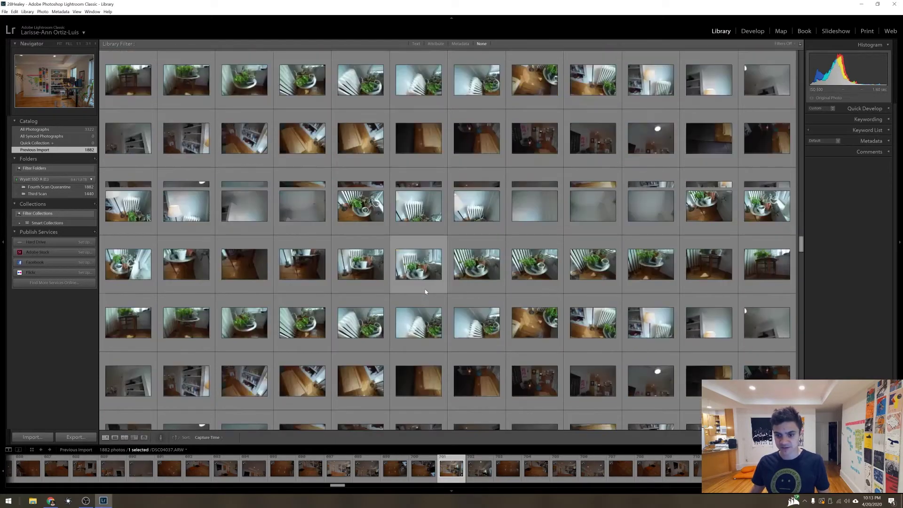
scroll(472, 239, up, 3)
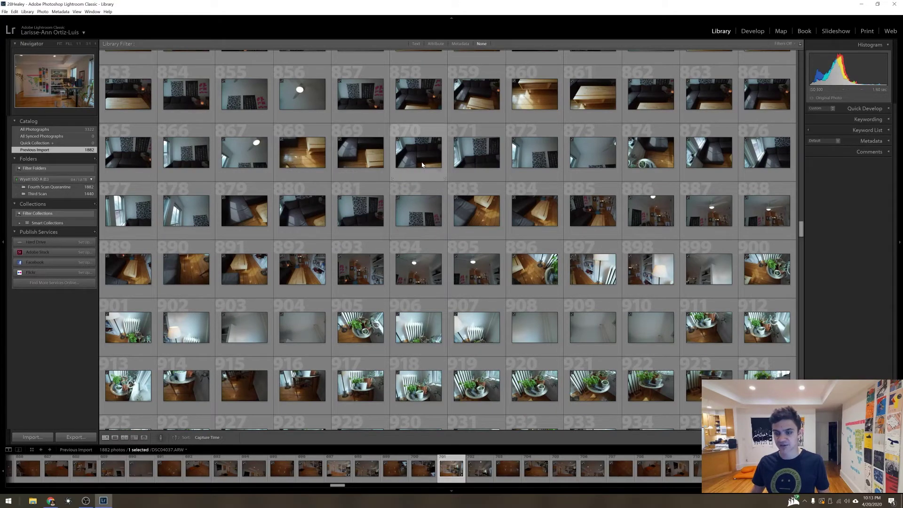
scroll(463, 306, down, 4)
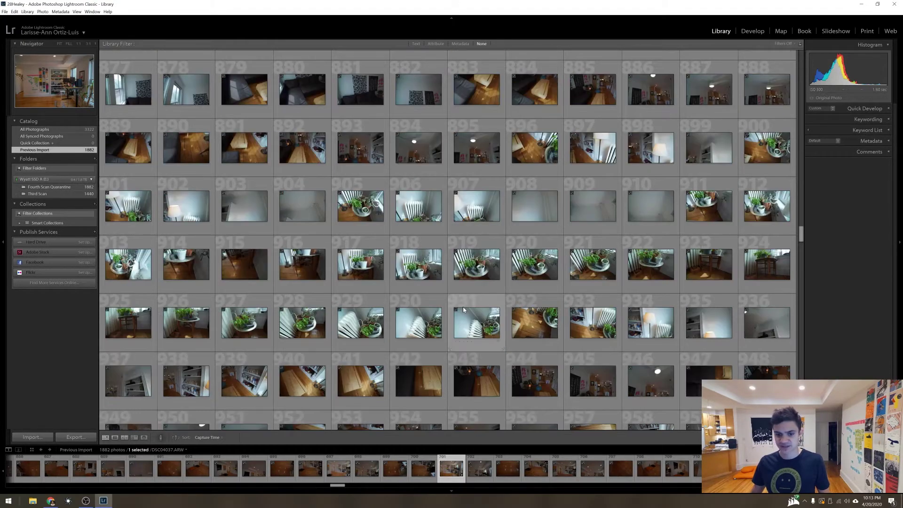
scroll(464, 311, down, 4)
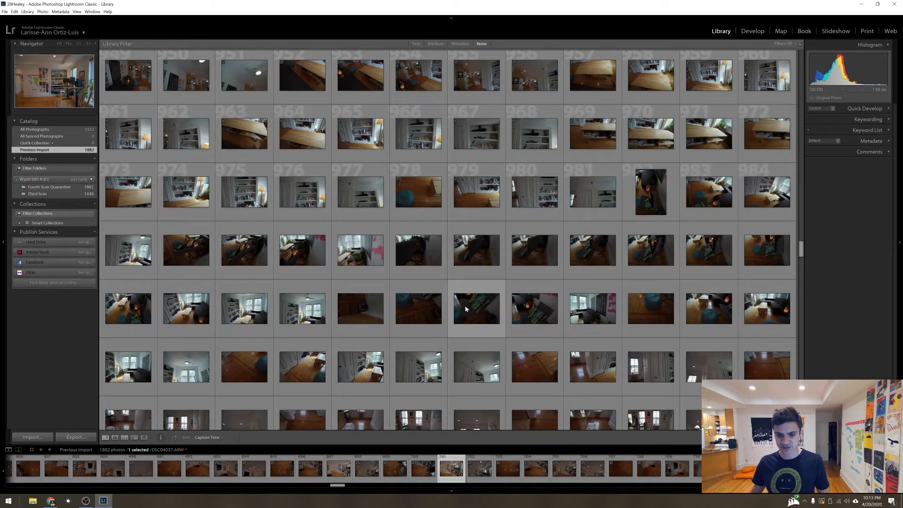
Step: Open DSC04323.ARW full size and step through neighbouring shots to DSC04325.ARW
double_click(262, 247)
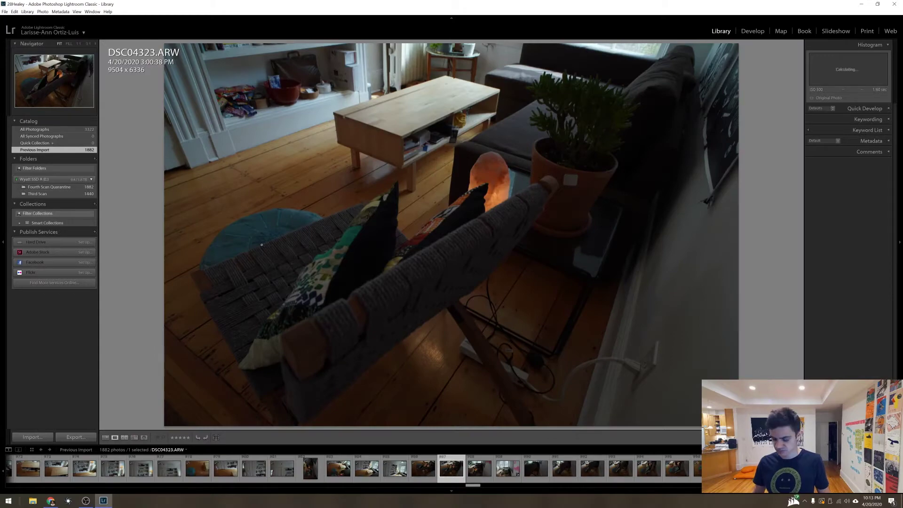
key(Left)
key(Left)
key(Left)
key(Left)
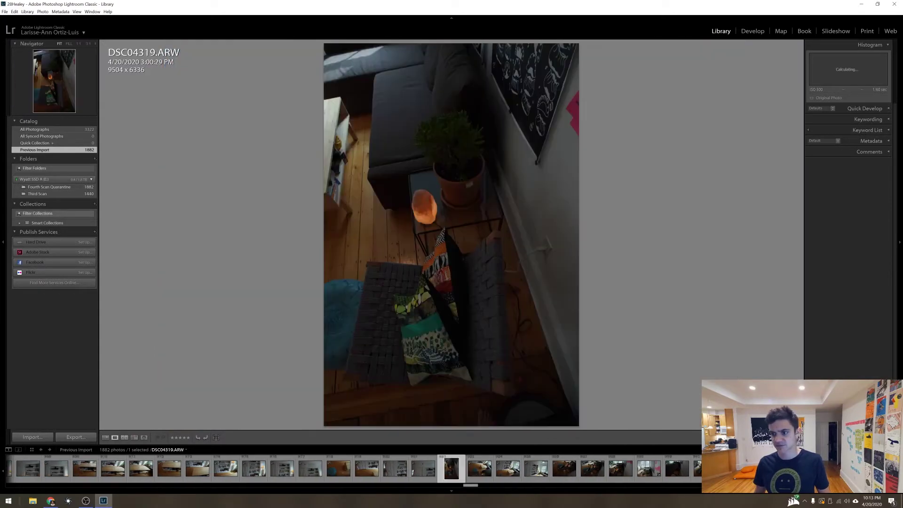
key(Left)
key(Left)
key(Left)
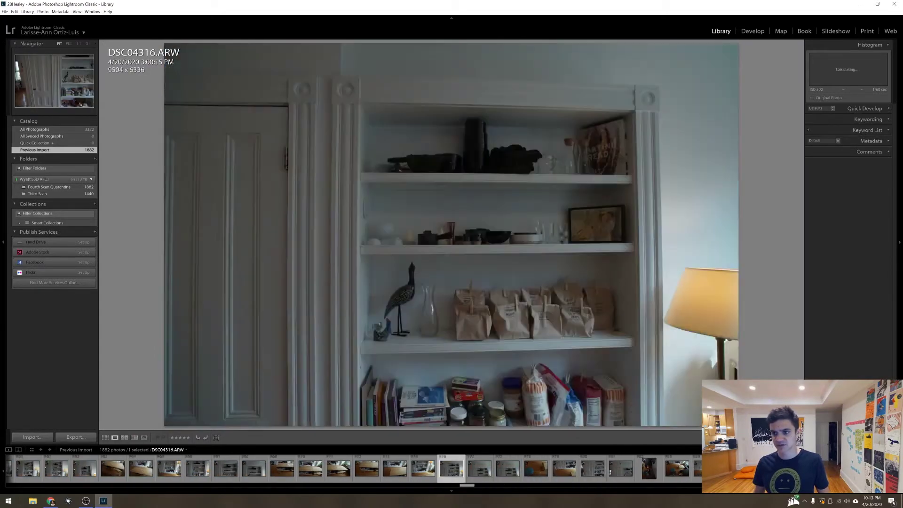
key(Right)
key(Right)
key(Right)
key(Right)
key(Right)
key(Right)
key(Right)
key(Right)
key(Right)
key(Right)
key(Right)
key(Right)
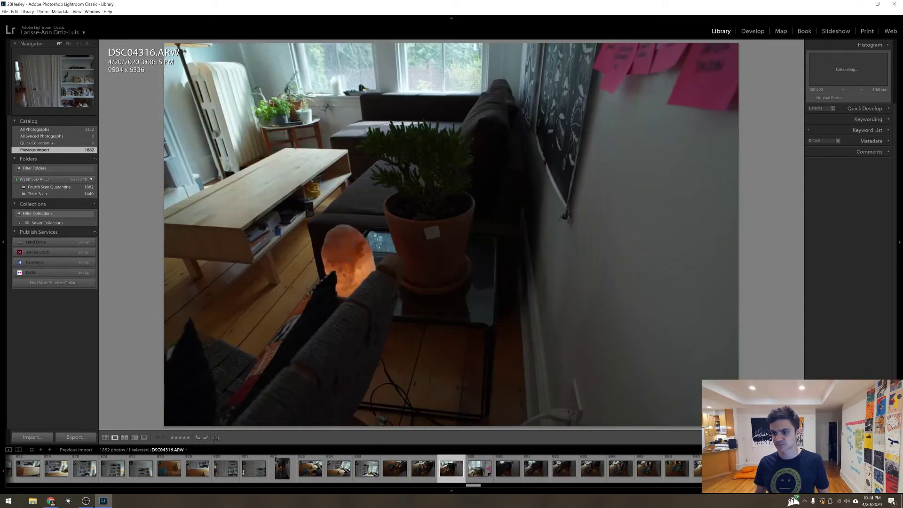
key(Right)
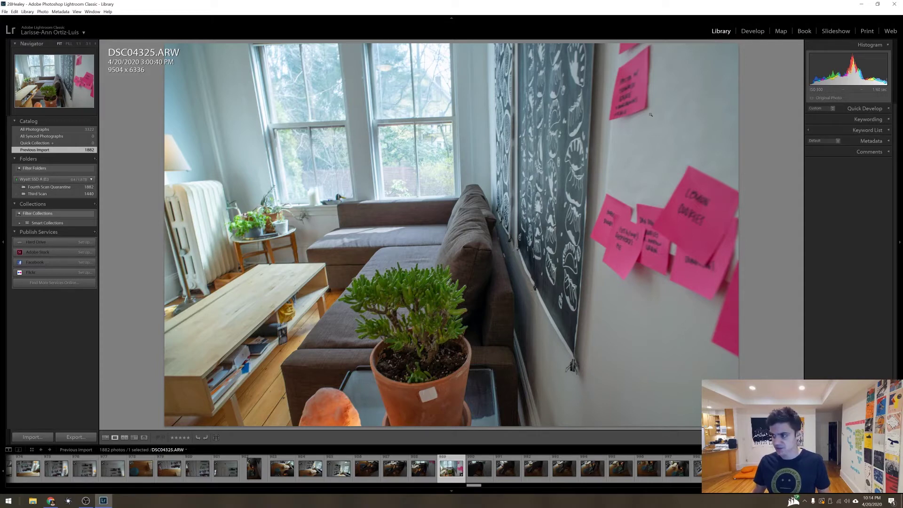
Step: Lower DSC04325.ARW's exposure to +0.42, copy its develop settings, and return to the grid
key(d)
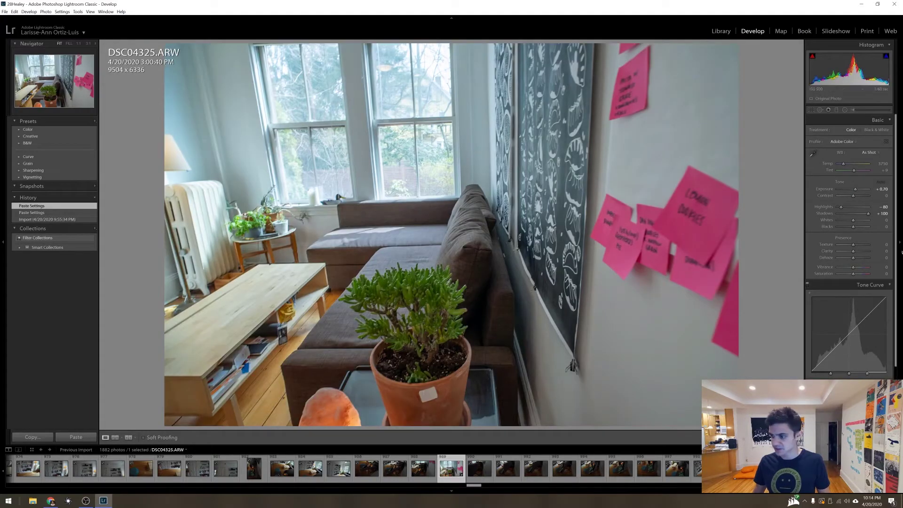
drag(841, 57, 860, 70)
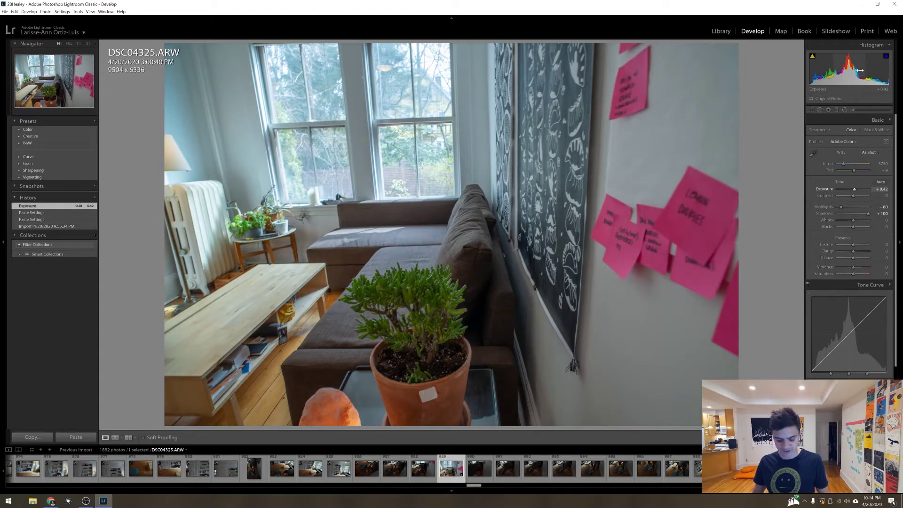
key(ctrl+shift+c)
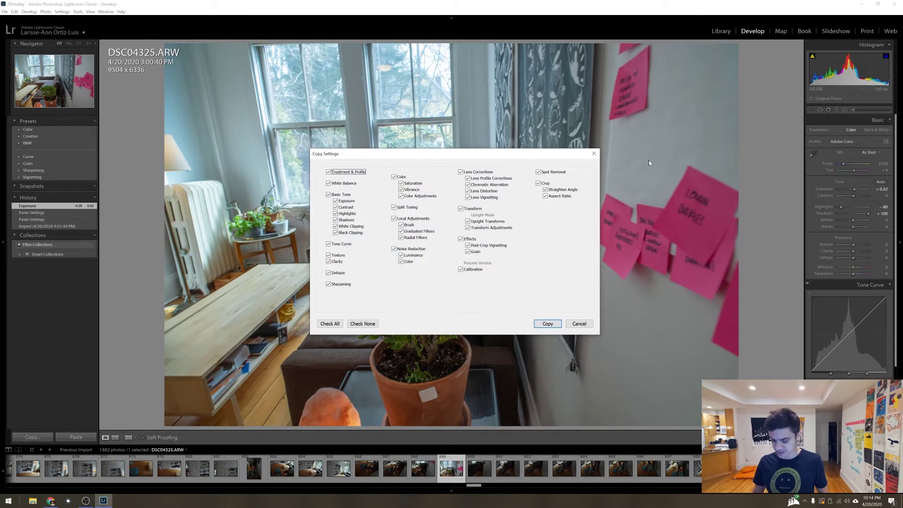
key(Return)
key(g)
scroll(190, 214, down, 5)
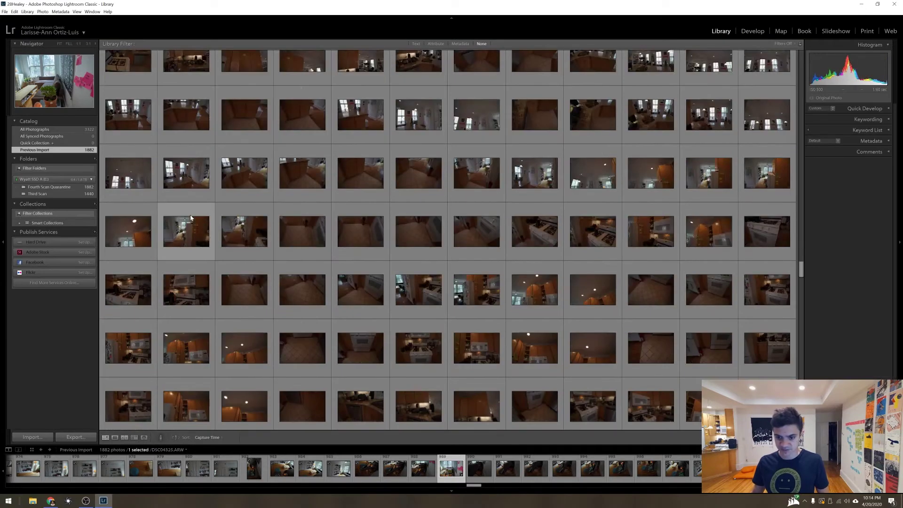
Step: Paste the copied brightening onto a dark kitchen counter photo and a bathroom photo
double_click(302, 343)
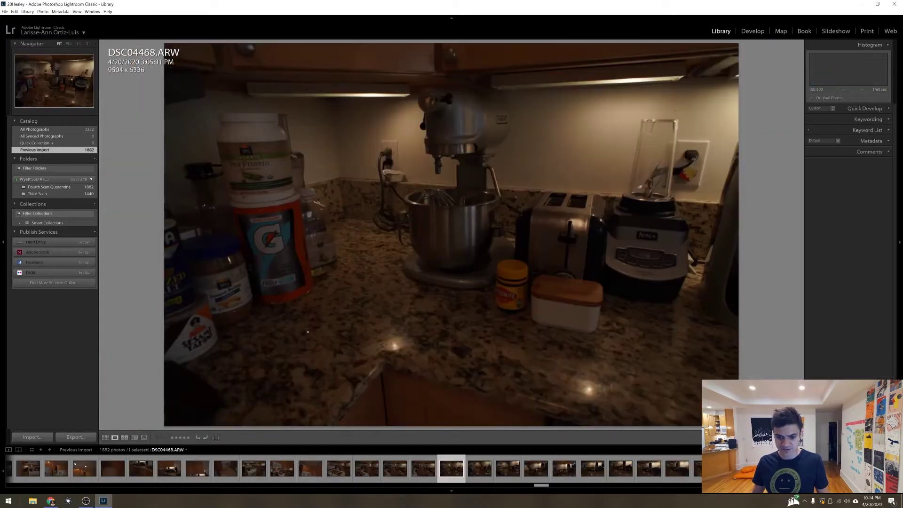
key(ctrl+shift+v)
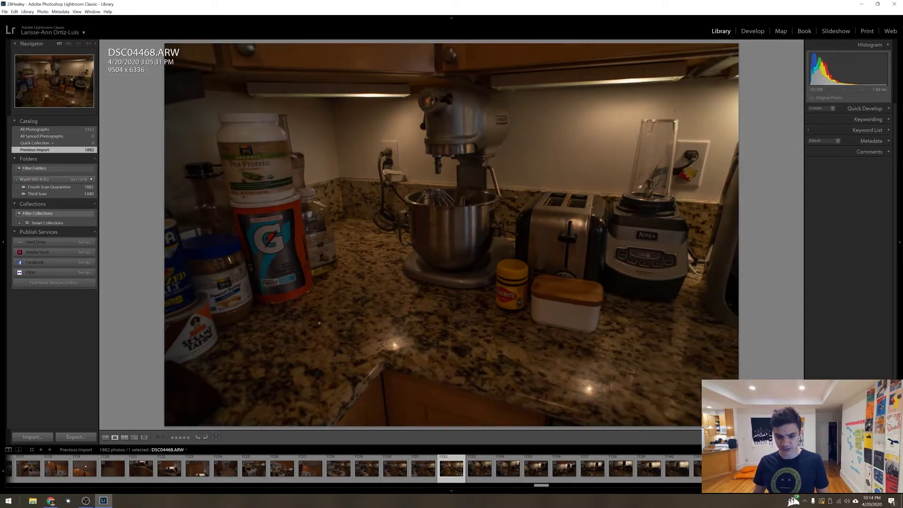
key(backslash)
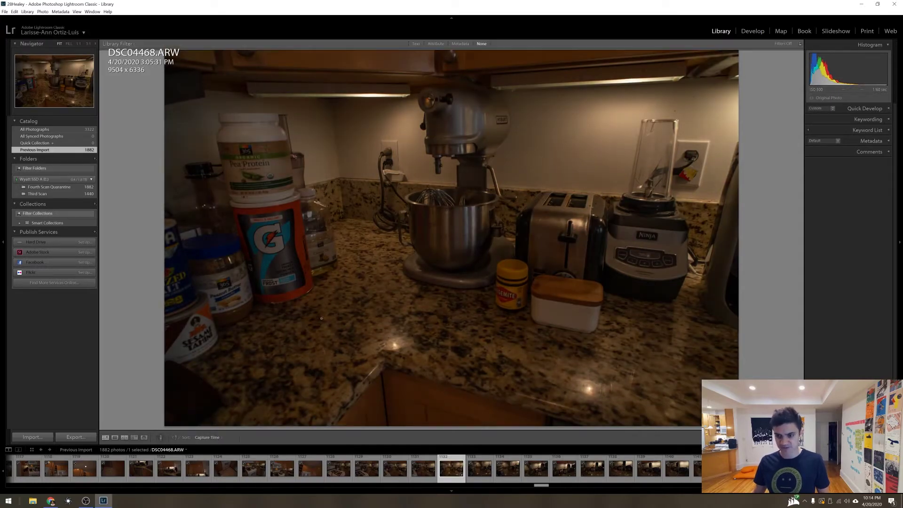
key(g)
scroll(342, 317, down, 5)
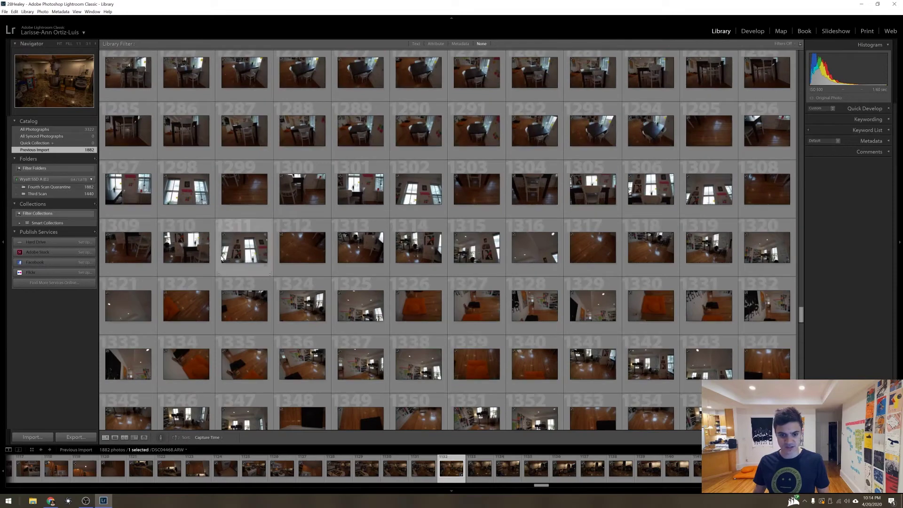
scroll(300, 292, down, 8)
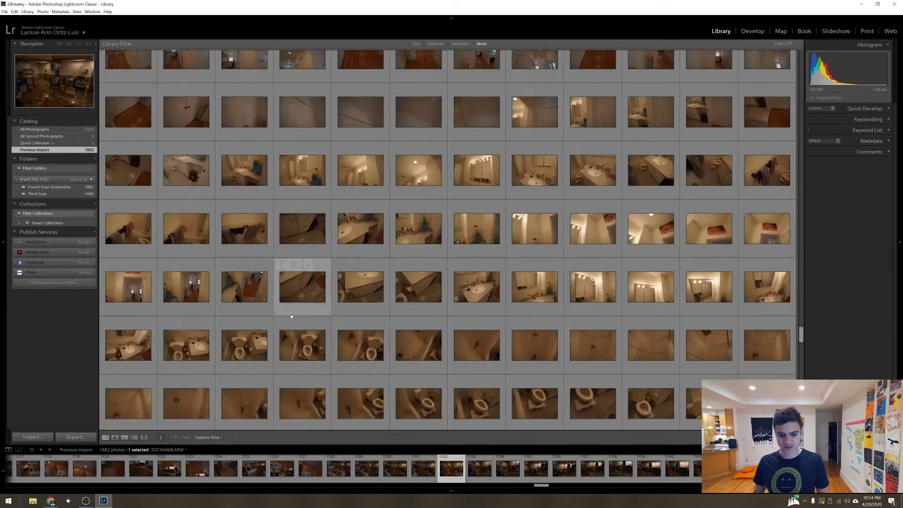
double_click(253, 347)
key(ctrl+shift+v)
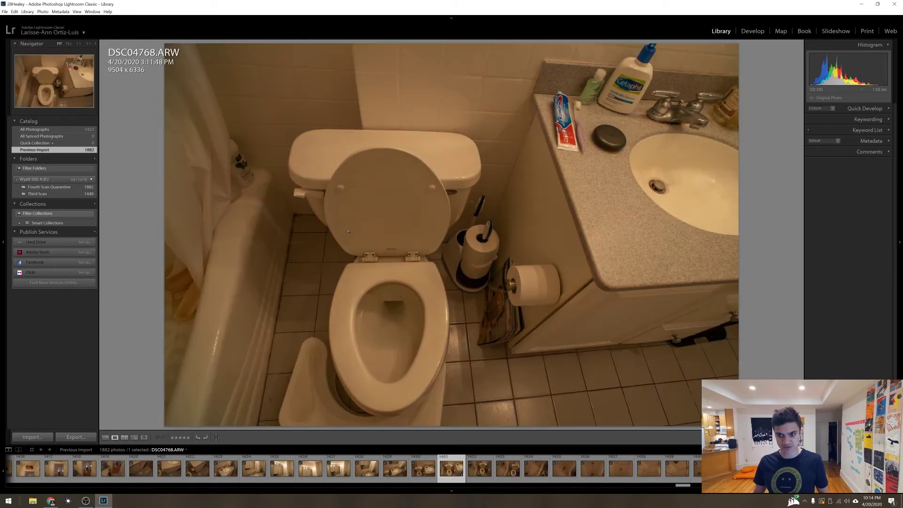
key(g)
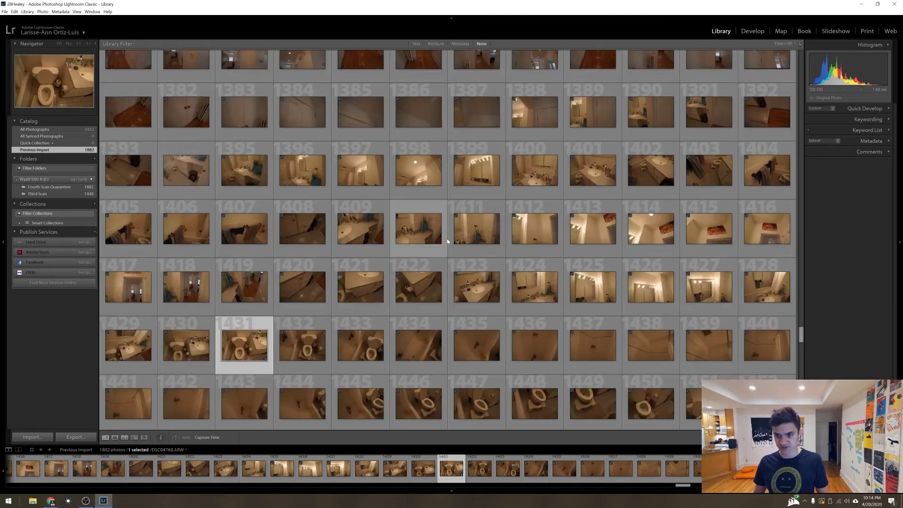
Step: Preview kitchen island DSC04370, select DSC04493, and view office corner photo 1675
scroll(447, 238, up, 5)
double_click(308, 272)
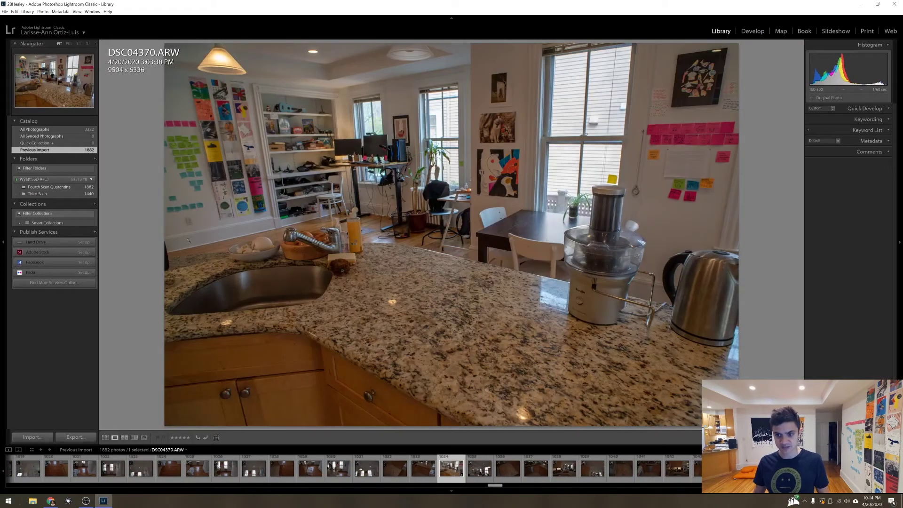
key(g)
scroll(359, 210, down, 10)
click(360, 211)
scroll(359, 210, down, 10)
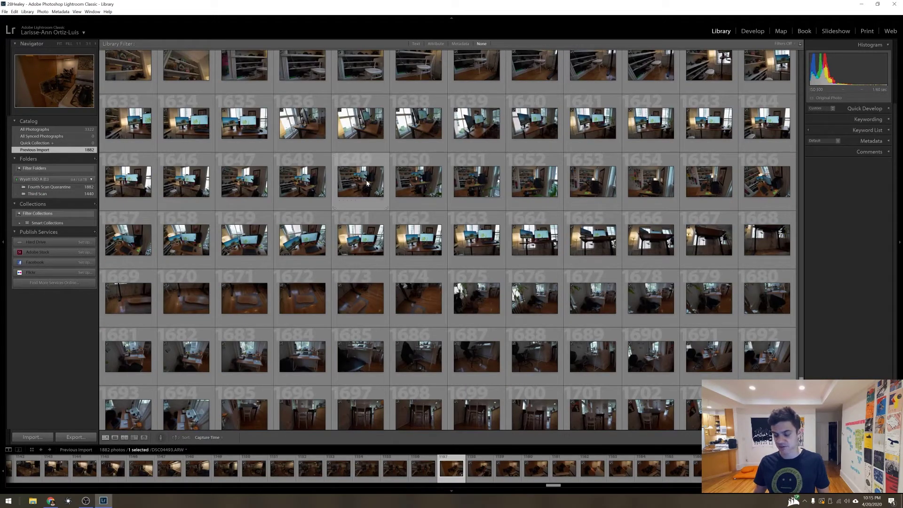
double_click(487, 297)
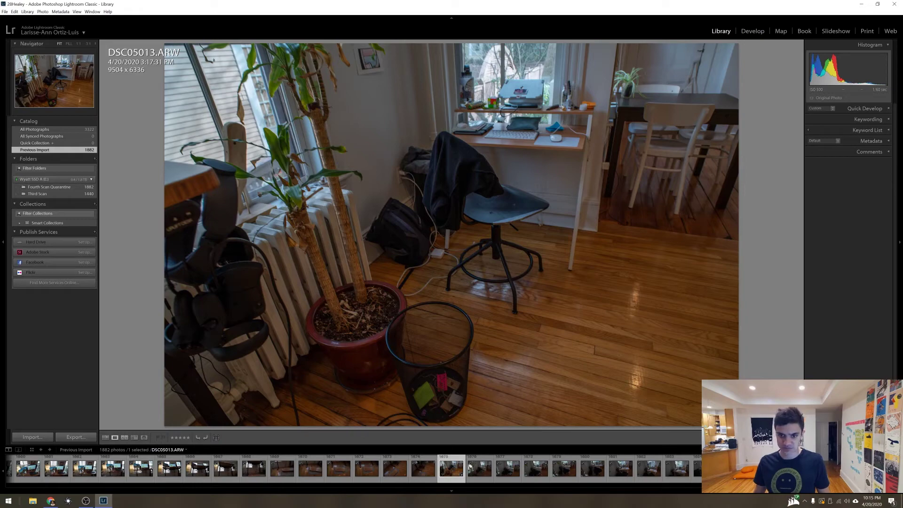
key(g)
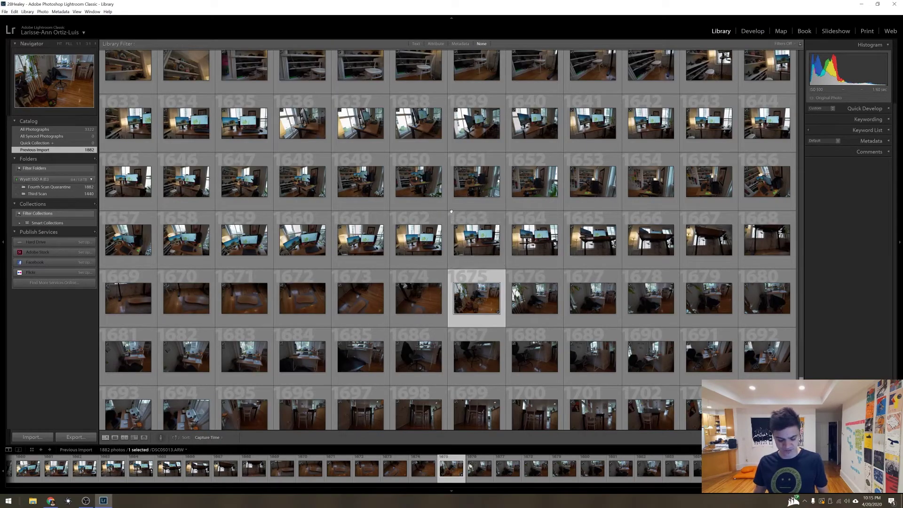
Step: Select all 1882 photos and paste the copied brightening settings onto every one
key(ctrl+a)
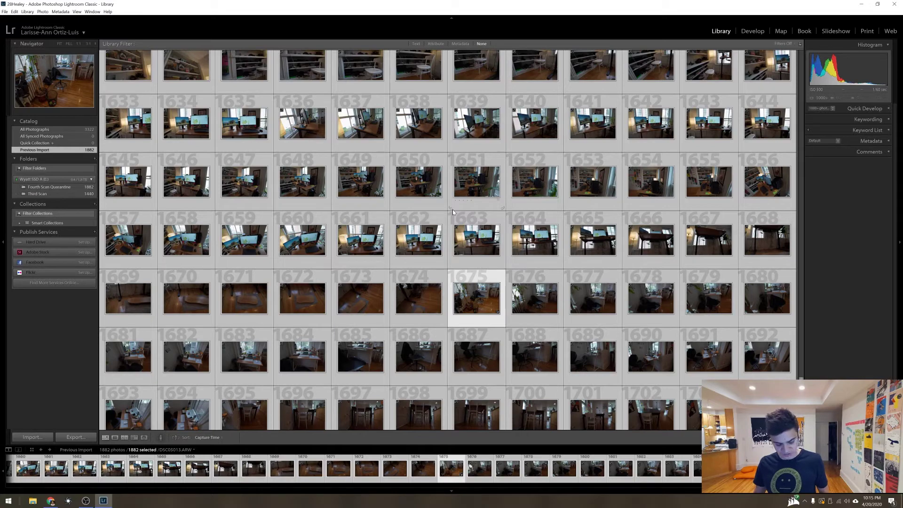
key(ctrl+shift+v)
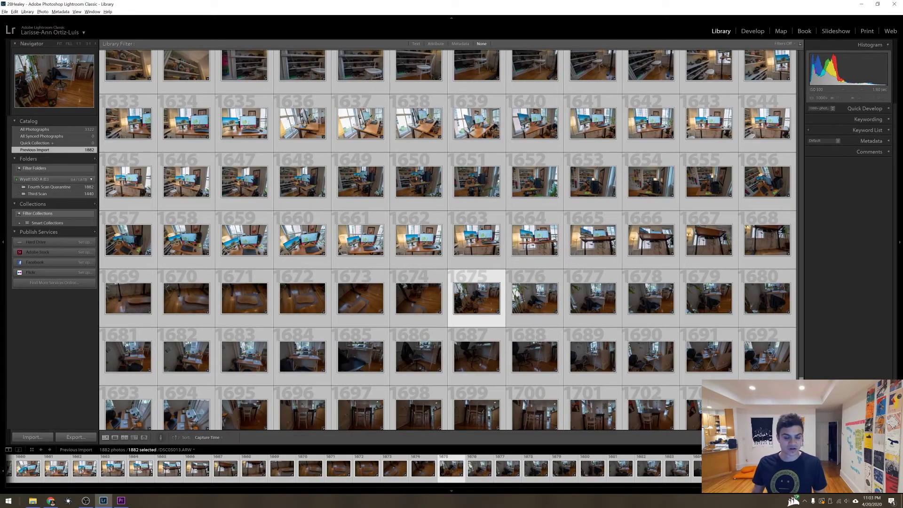
Step: Inspect orange-mattress bedroom photo 1709, then open Export for all 1882 photos
scroll(338, 193, down, 5)
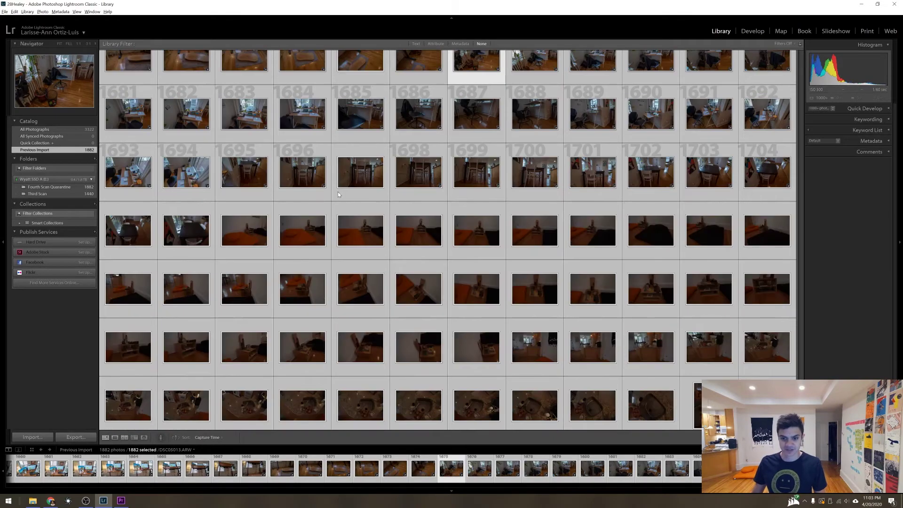
double_click(365, 233)
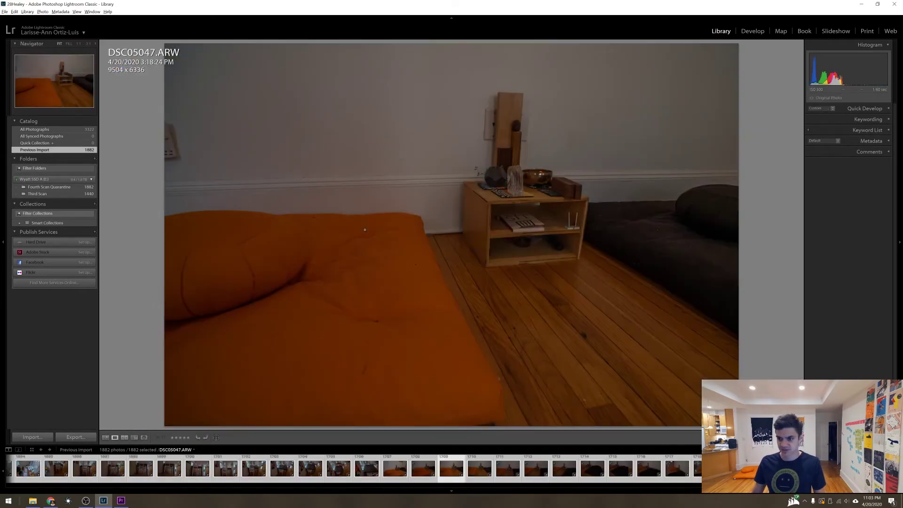
key(g)
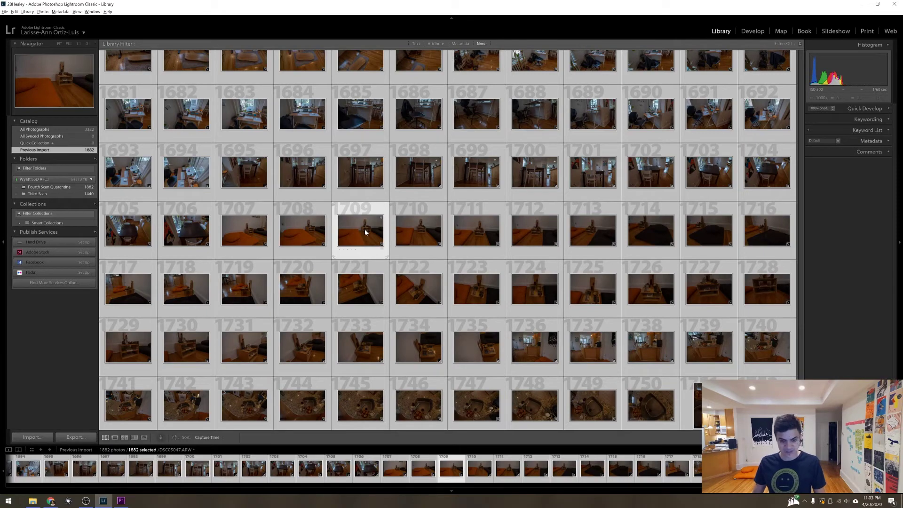
key(ctrl+shift+e)
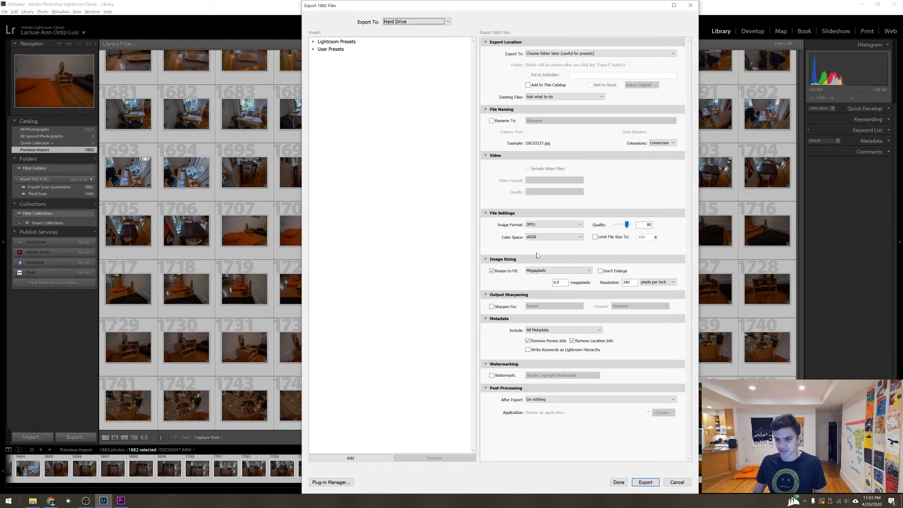
Step: Confirm Resize to Fit at 6.0 megapixels, start the export, and go up to 3D Models
double_click(497, 272)
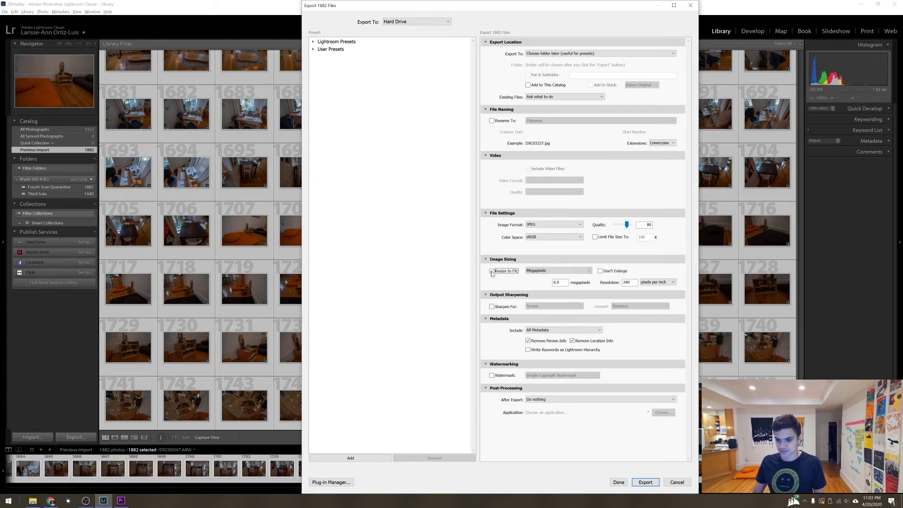
click(558, 282)
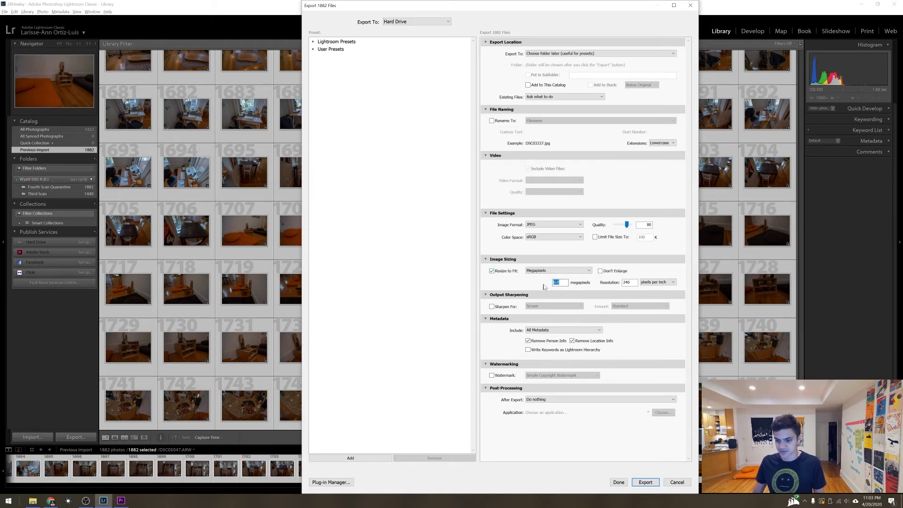
click(561, 281)
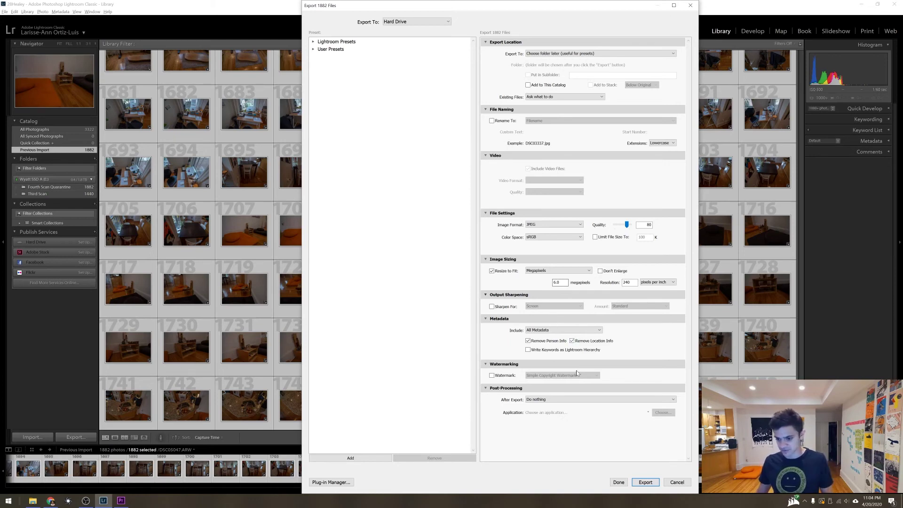
click(638, 481)
key(alt+Up)
key(alt+Up)
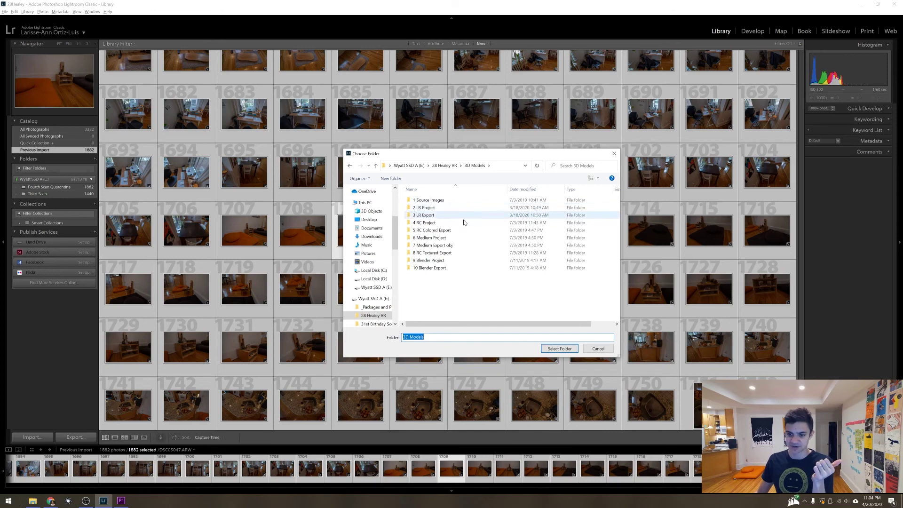
Step: In 3 LR Export, make folder 'Fourth Scan Quarantine 6mp' and select it as the destination
double_click(431, 216)
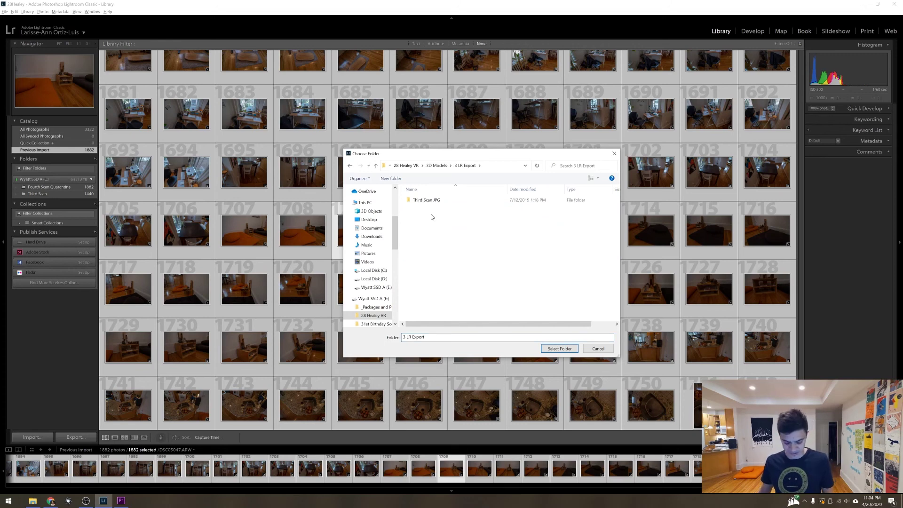
key(ctrl+shift+n)
text(Fourth Sca)
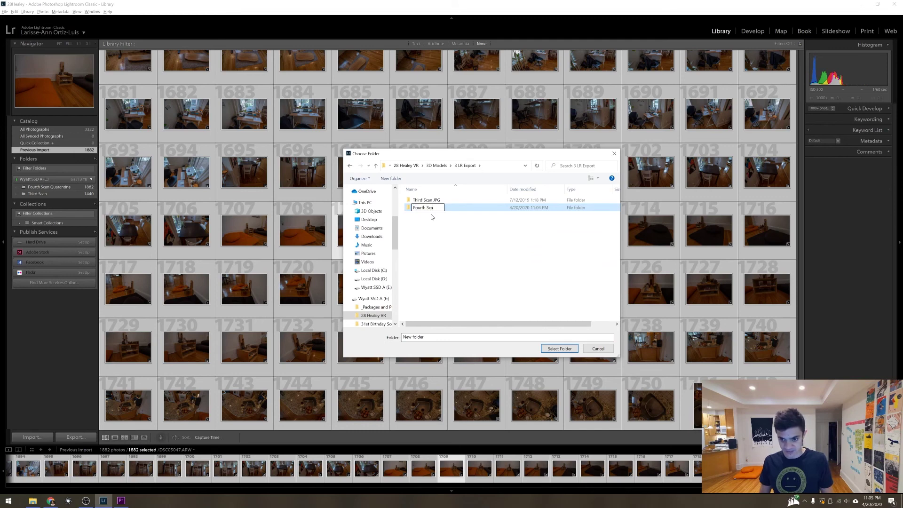
text(n Quarant)
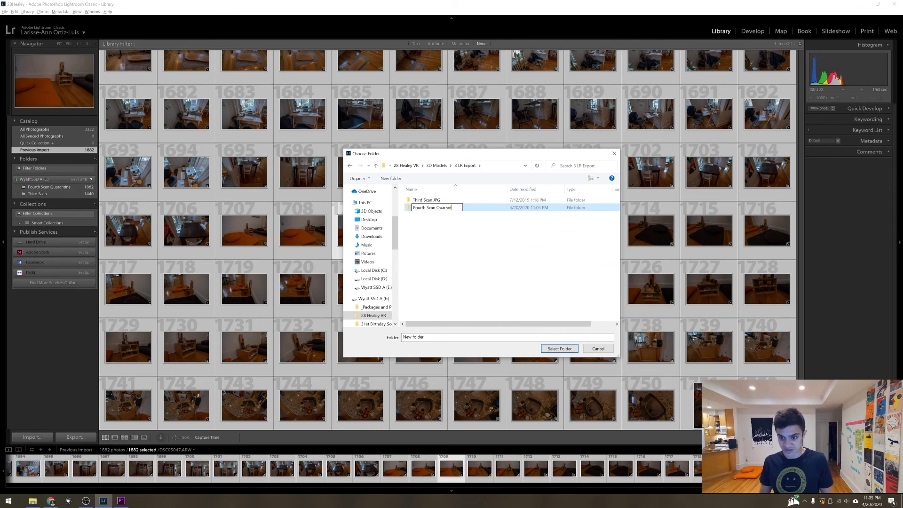
text(ine 6mp)
key(Return)
double_click(433, 208)
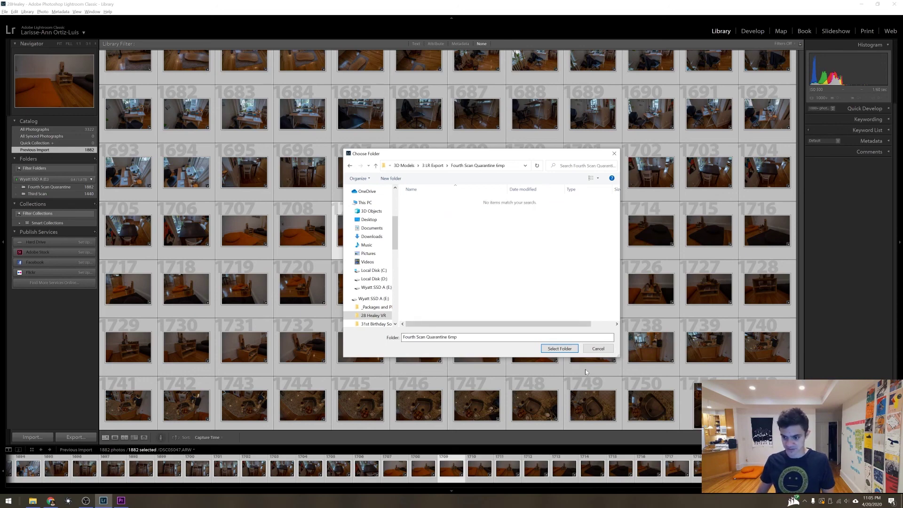
click(564, 349)
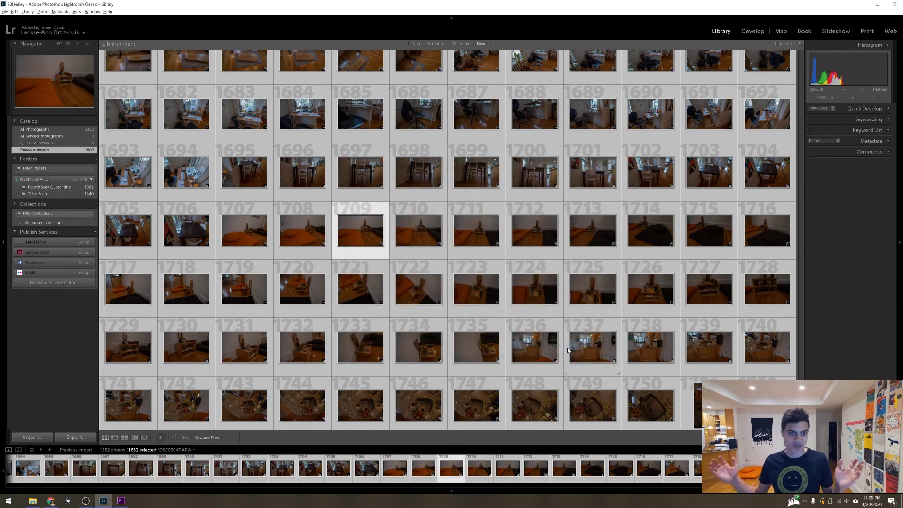